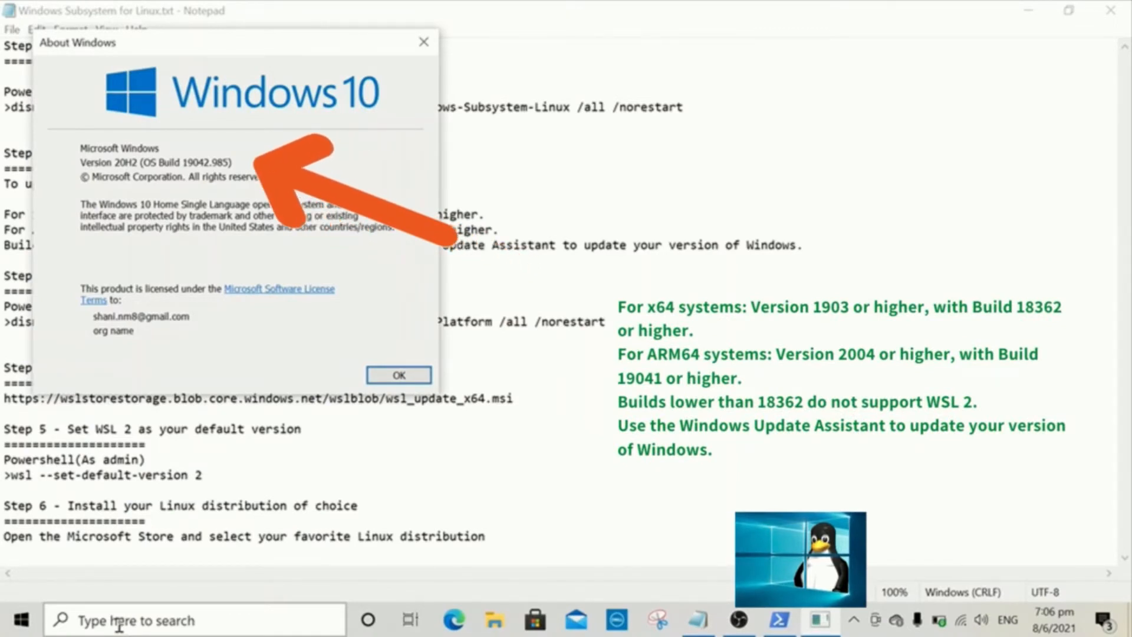
Copy the Step 3 command from the notes and run it in the administrator PowerShell to enable the VirtualMachinePlatform feature without restarting
drag(10, 321, 615, 319)
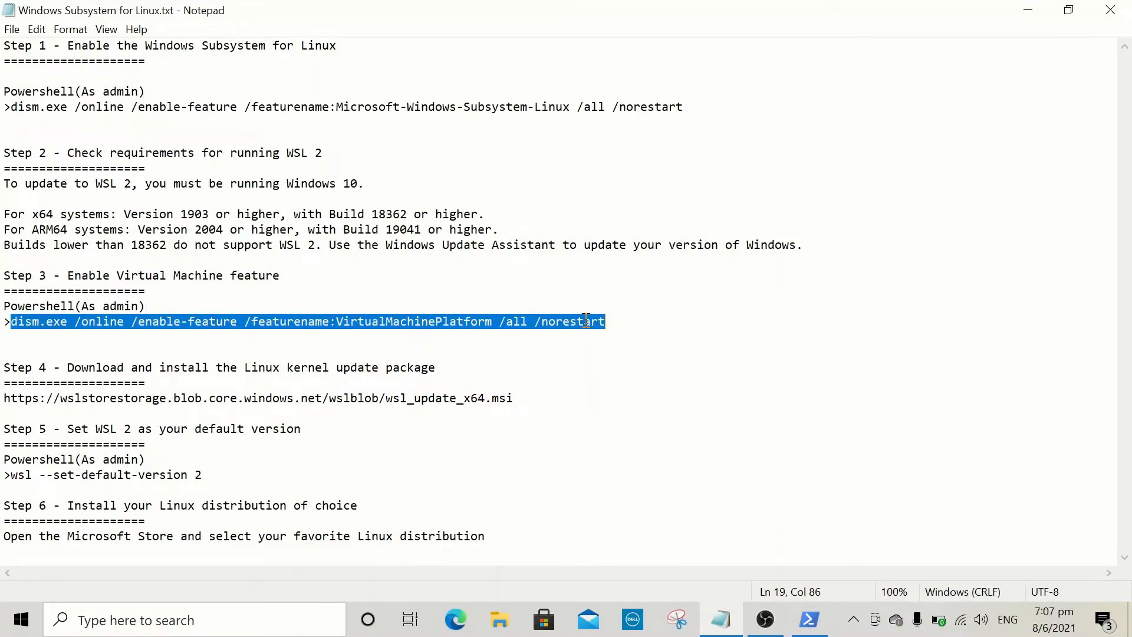
right_click(586, 322)
click(627, 376)
click(702, 338)
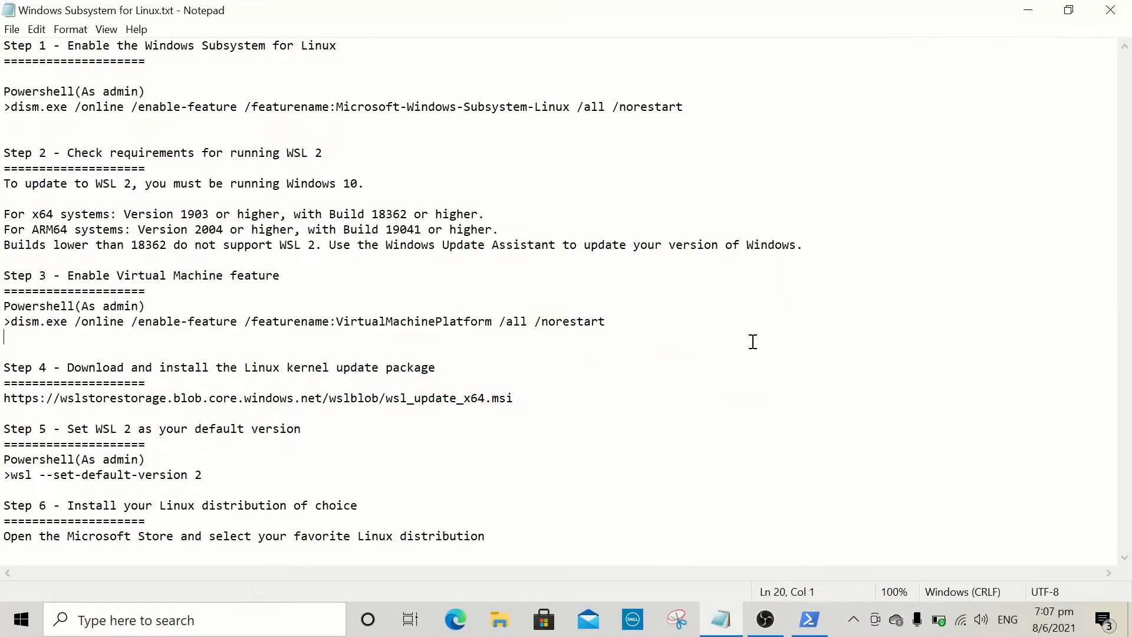
click(811, 620)
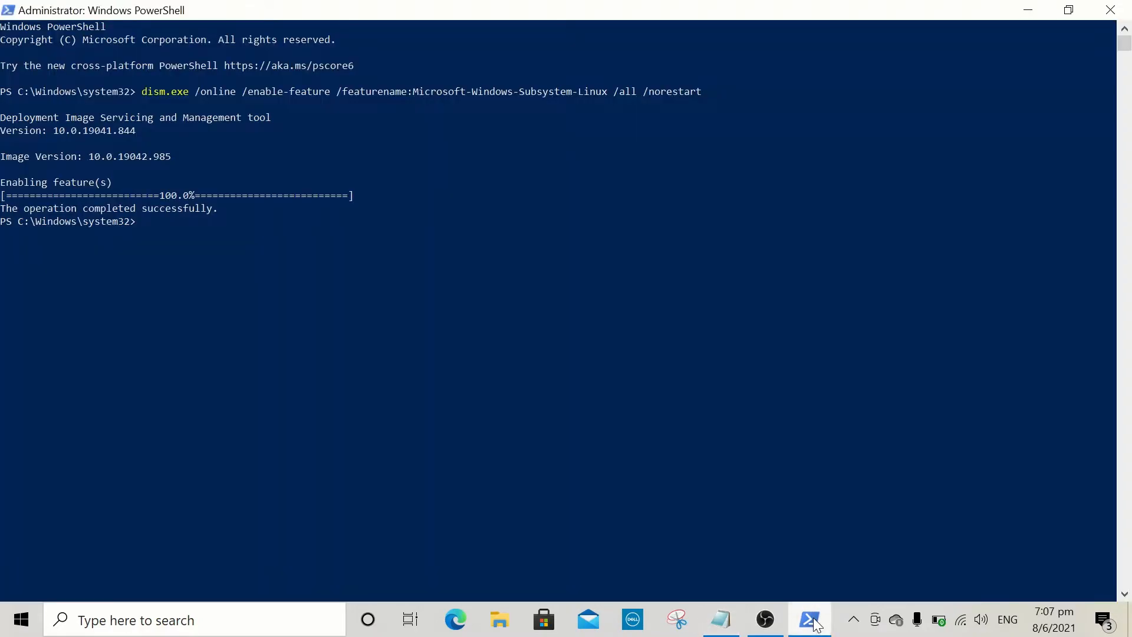
right_click(689, 292)
key(Return)
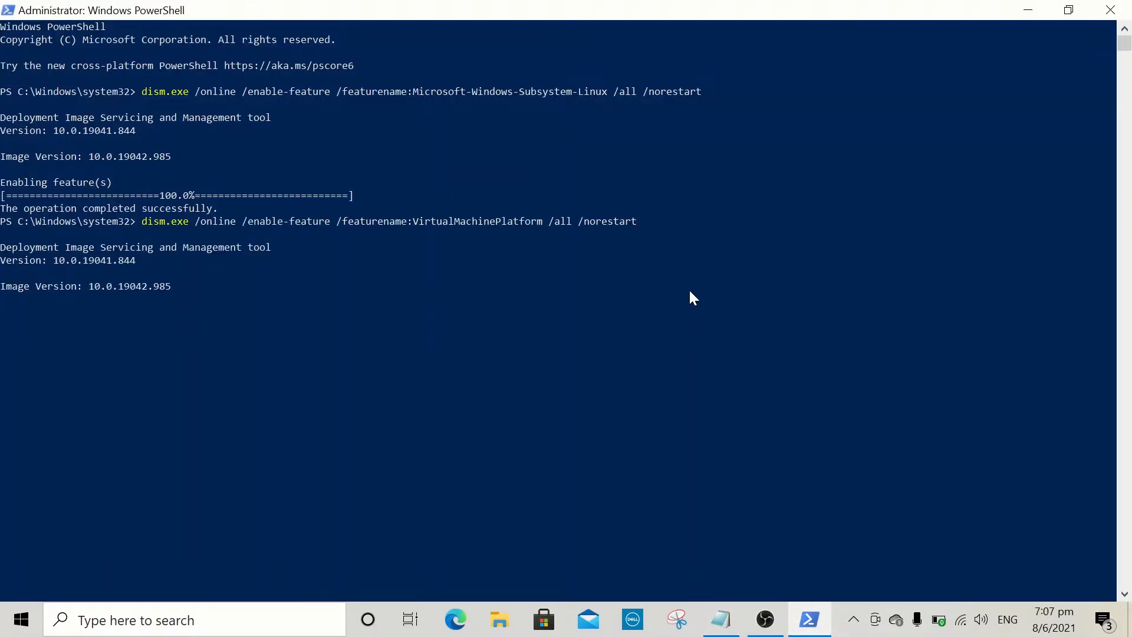
Copy the Linux kernel update link from the notes and download wsl_update_x64.msi in Chrome
click(720, 619)
drag(514, 398, 20, 406)
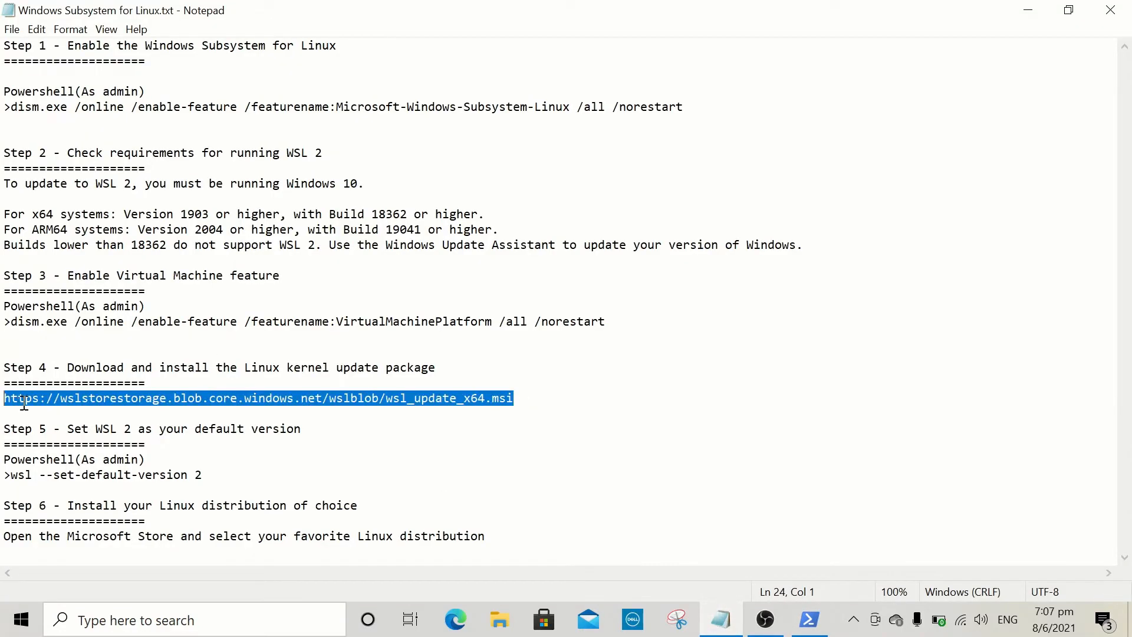
right_click(24, 403)
click(57, 210)
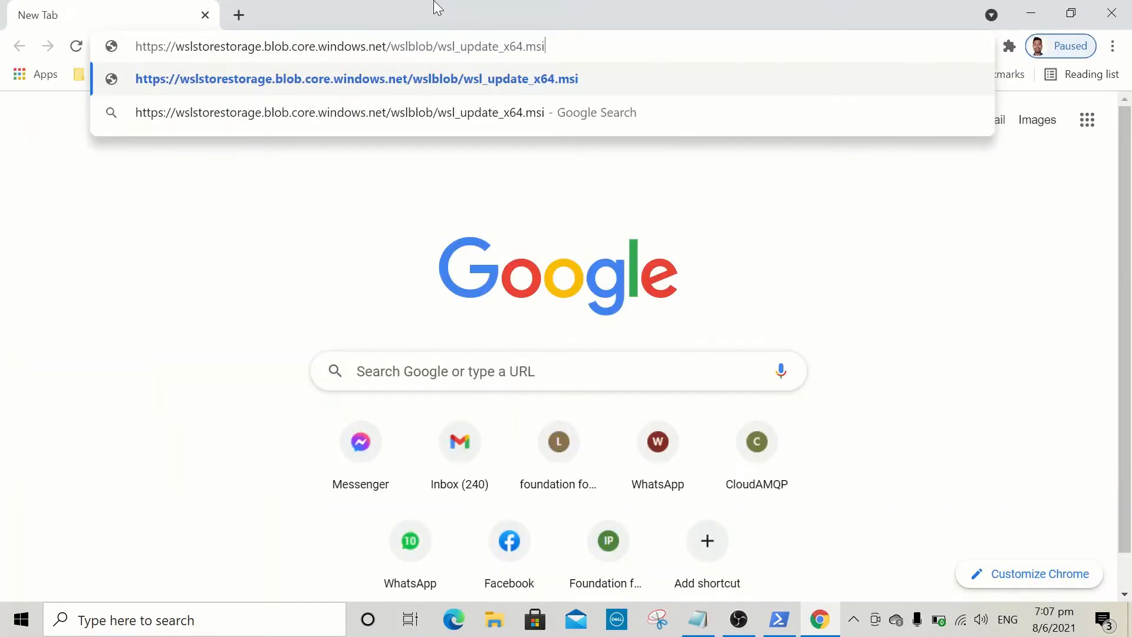
key(Return)
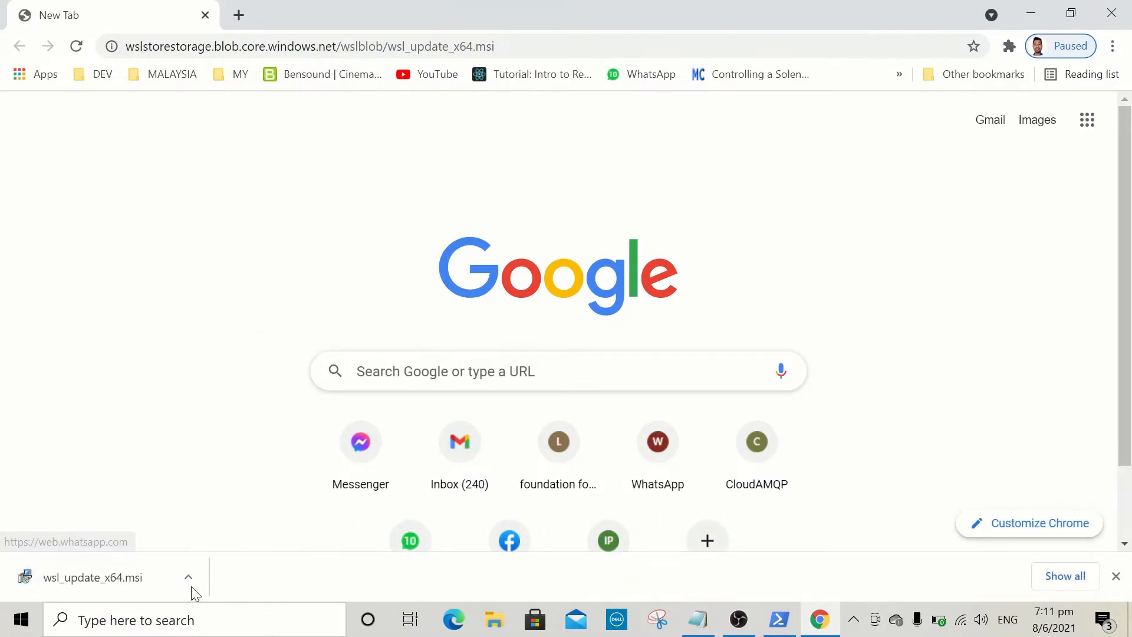
Try to install the downloaded wsl_update_x64.msi, and check the feature-enabling command in PowerShell
click(129, 578)
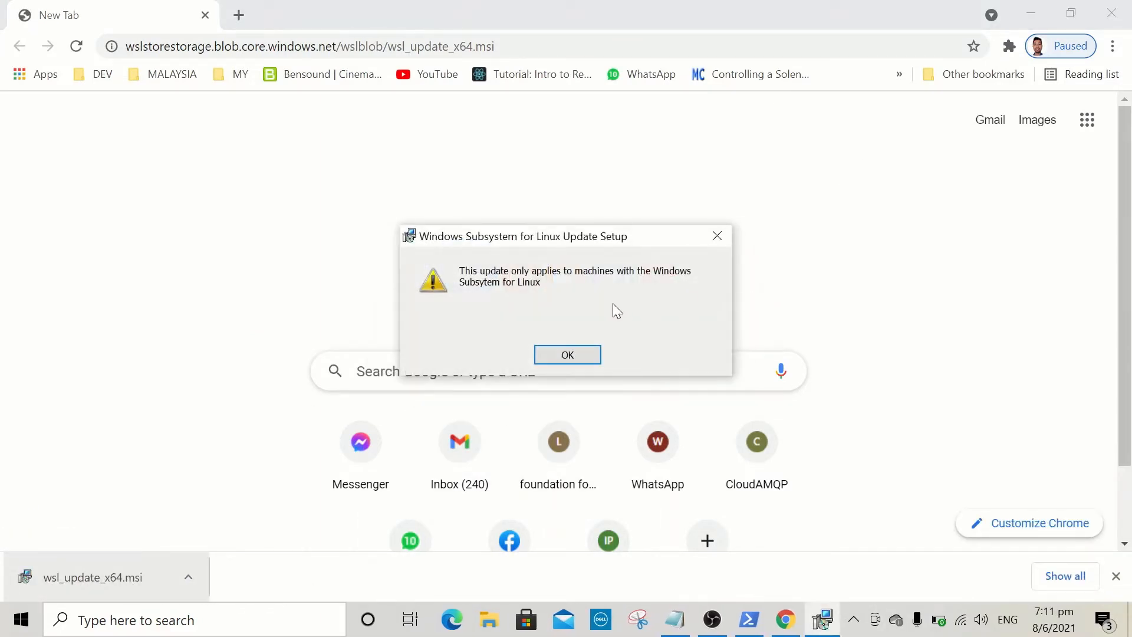
click(567, 355)
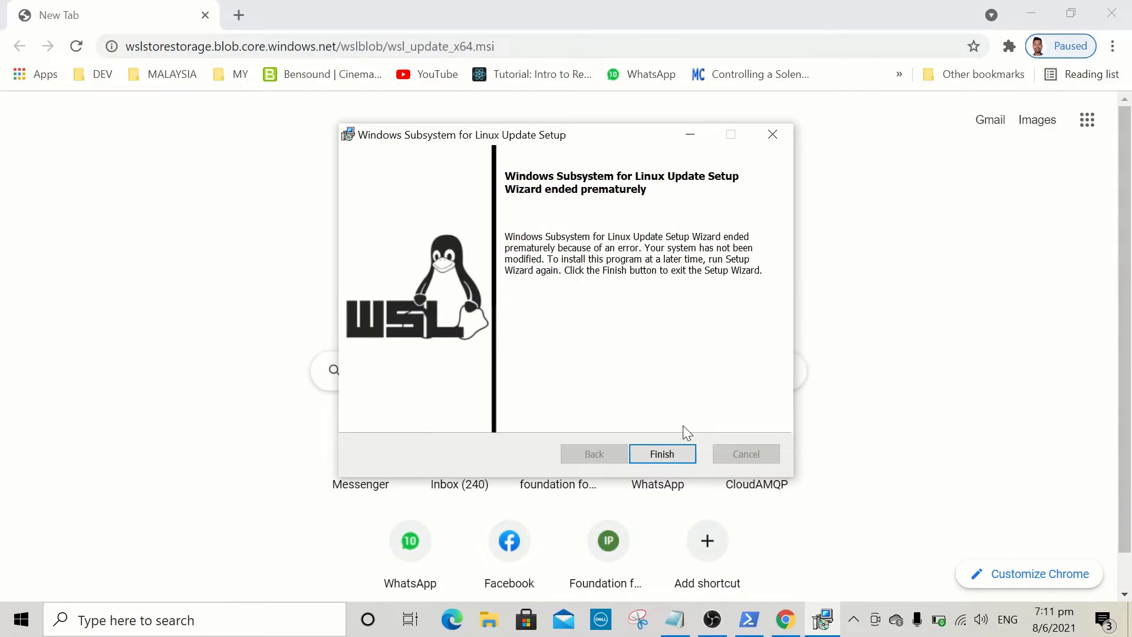
click(667, 455)
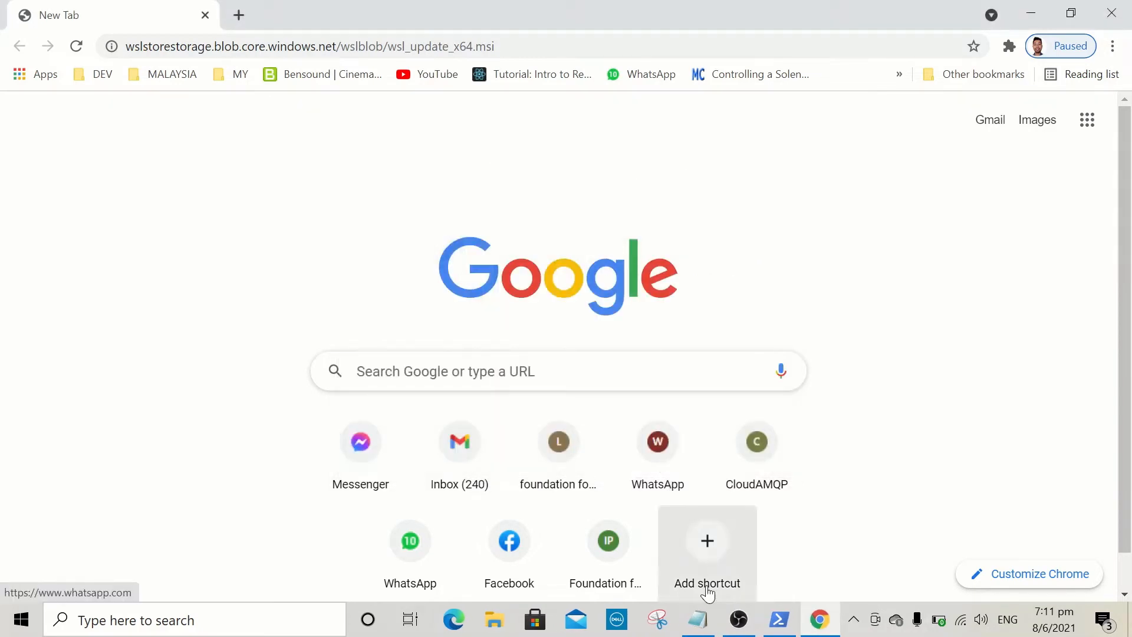
click(779, 626)
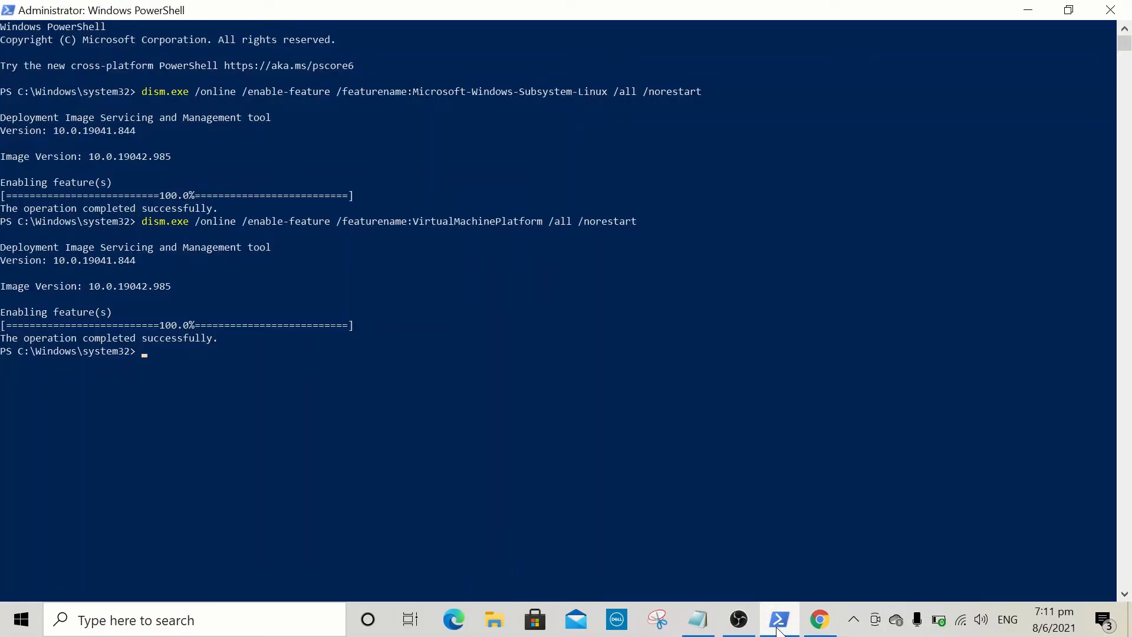
click(778, 625)
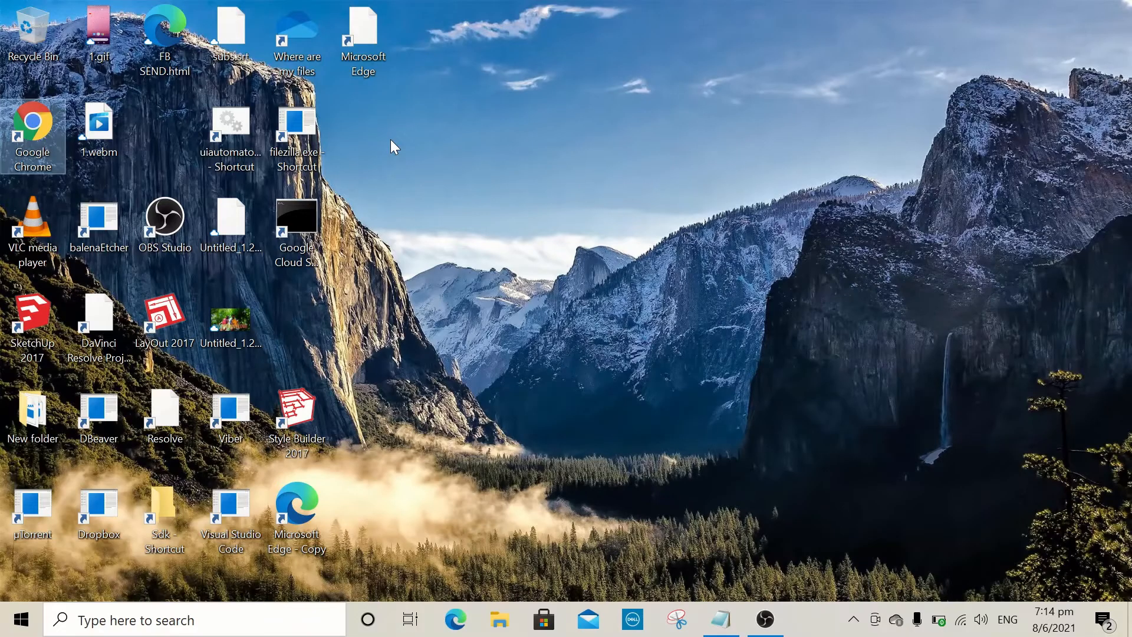
Reopen Chrome, show its download list and launch the wsl_update_x64.msi installer from there
key(Return)
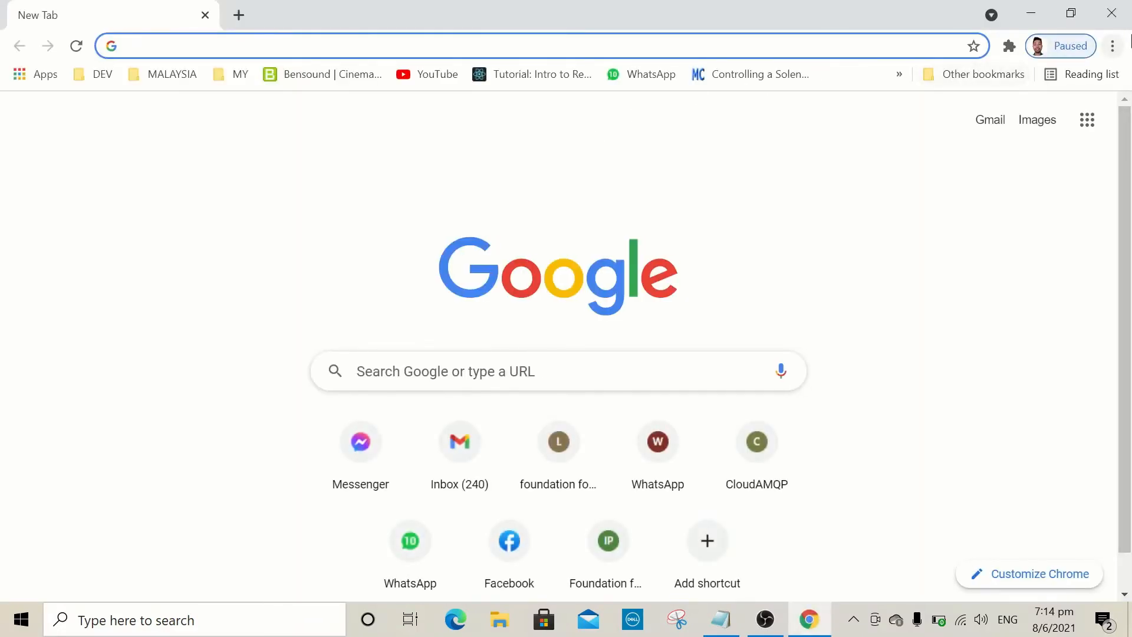
click(1113, 48)
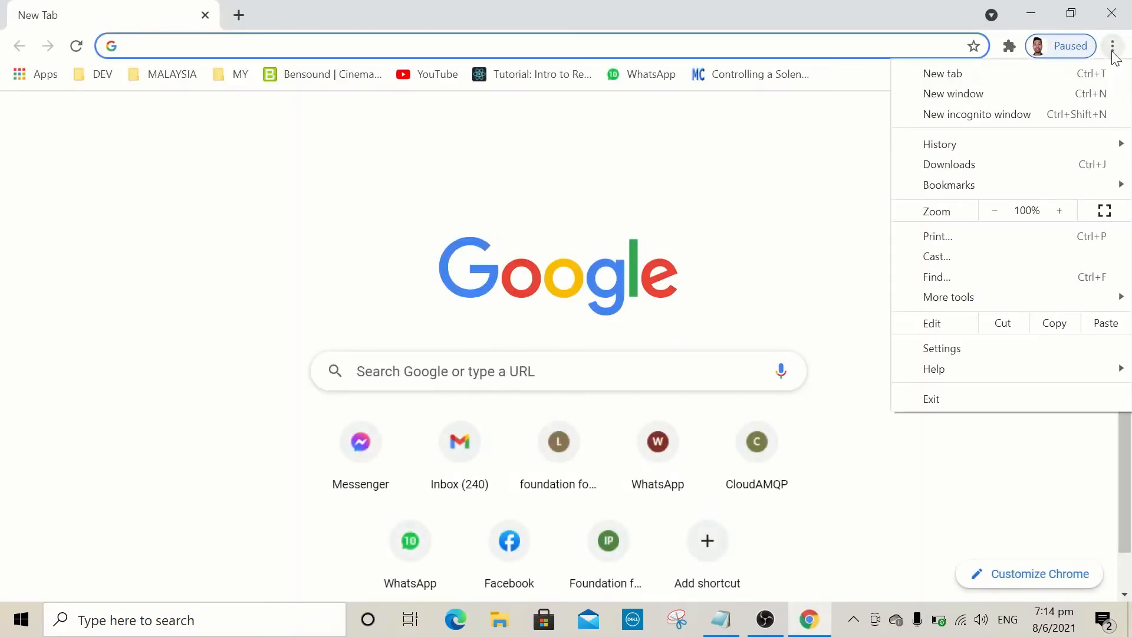
click(989, 164)
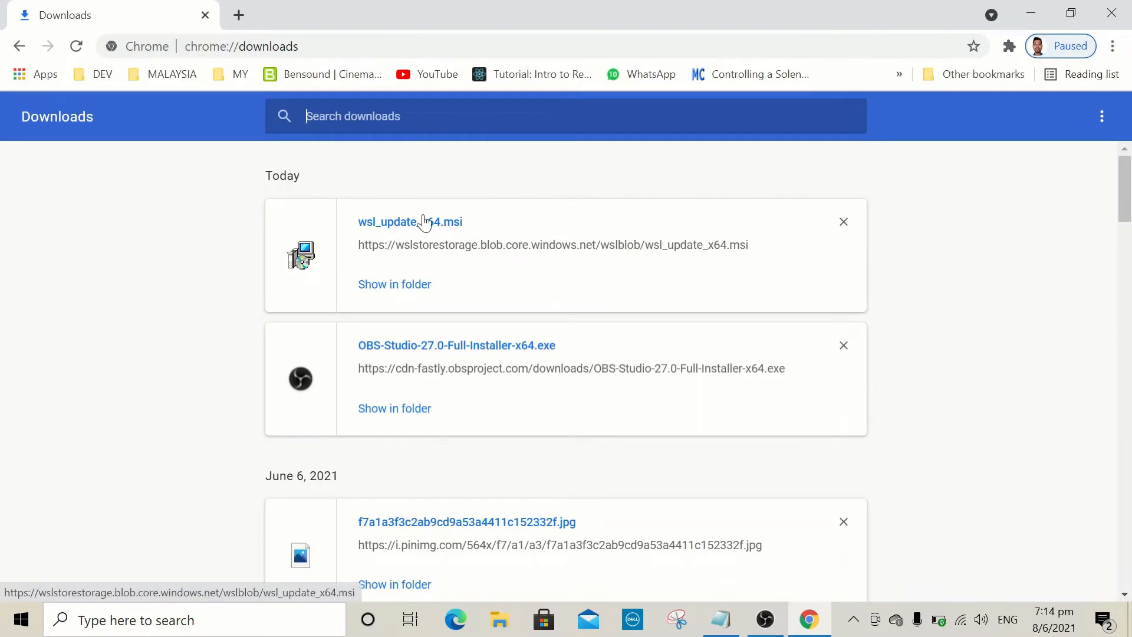
click(423, 223)
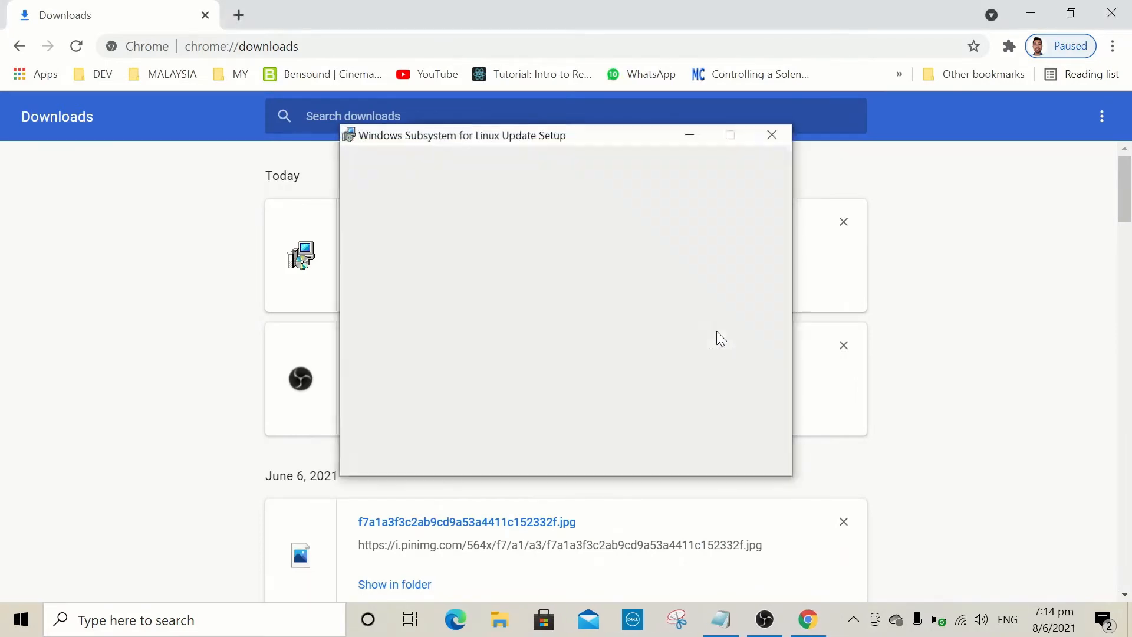
Complete the Windows Subsystem for Linux Update setup wizard to install the kernel update
click(652, 450)
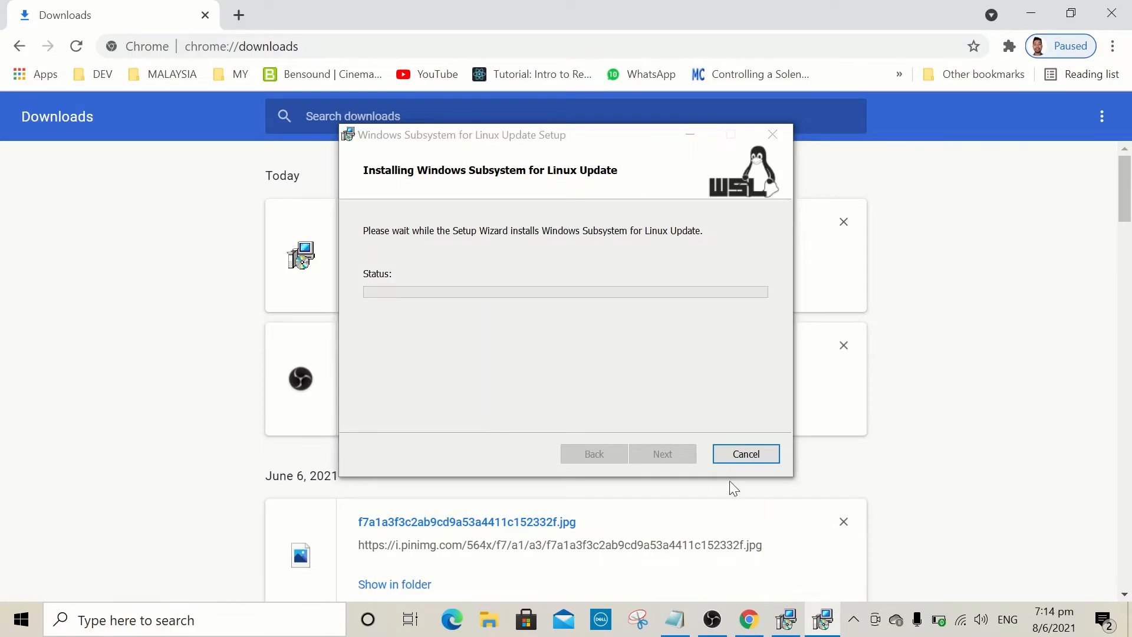
click(521, 431)
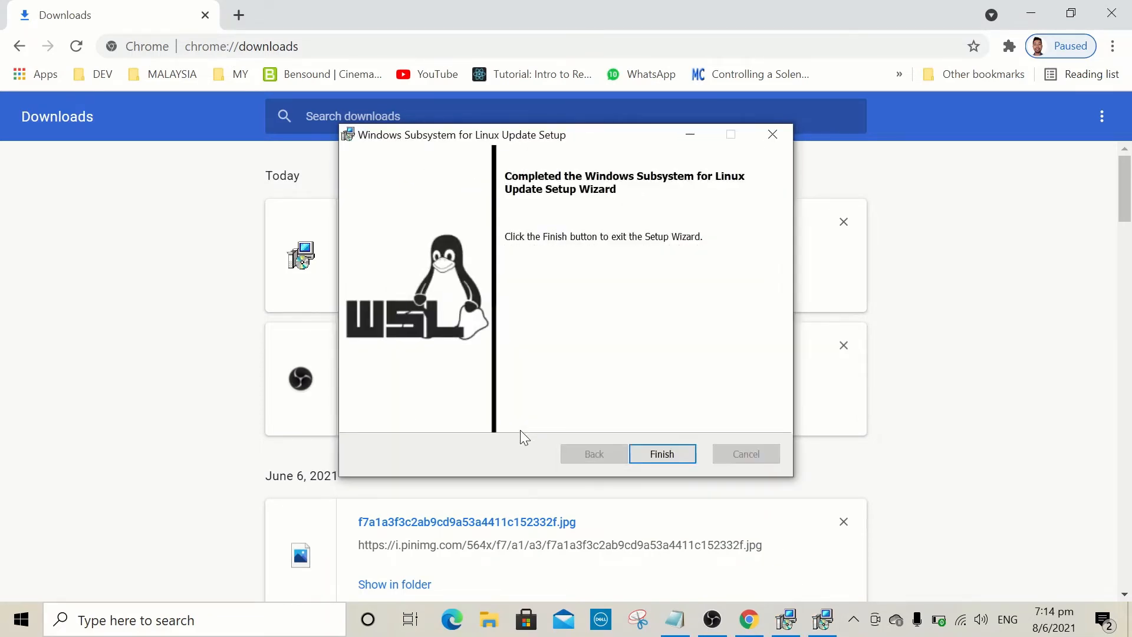
click(678, 457)
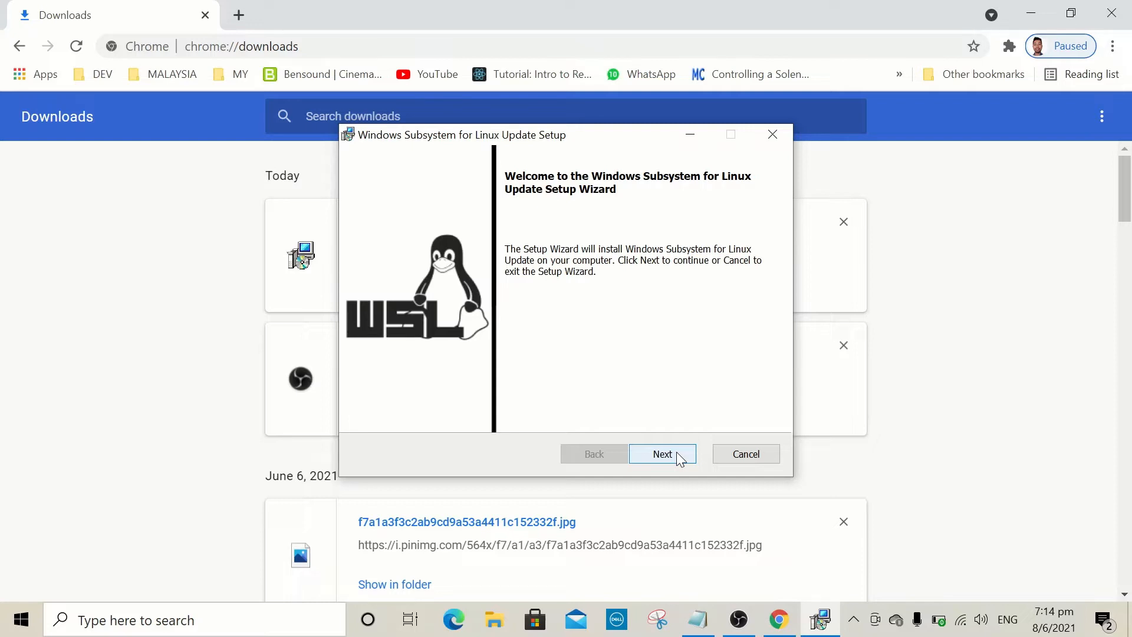
click(663, 454)
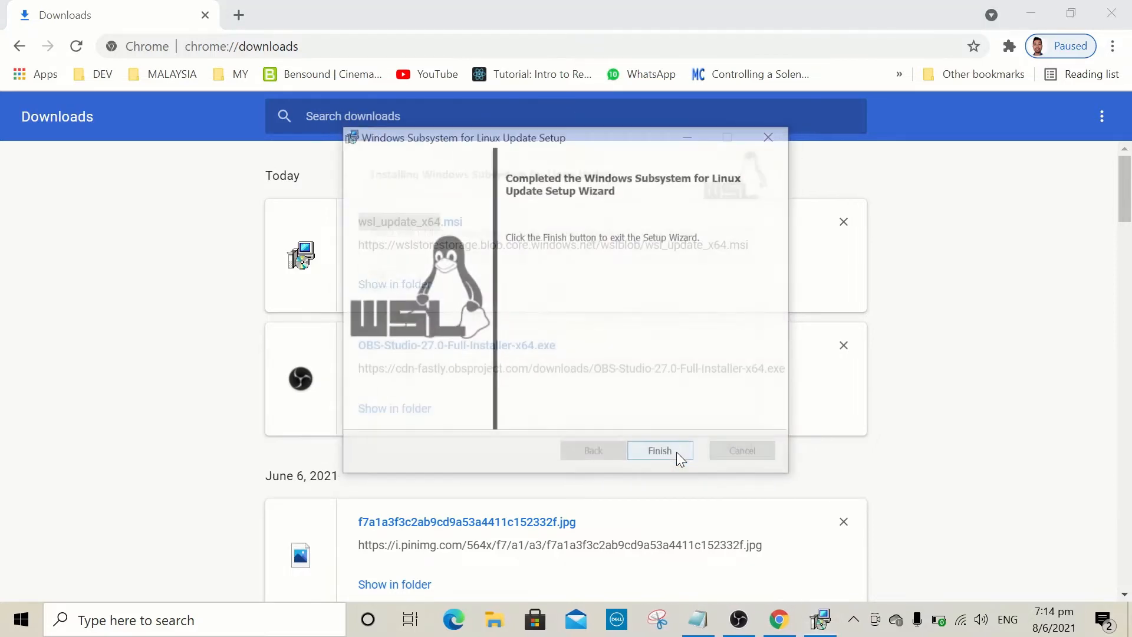
click(687, 454)
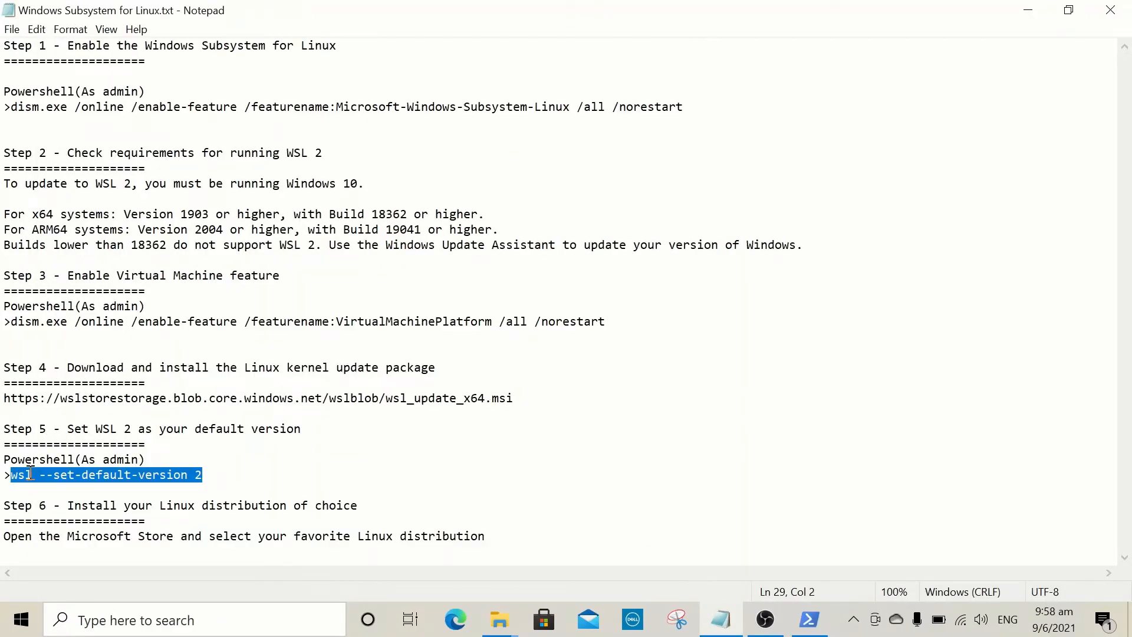
Copy the Step 5 command "wsl --set-default-version 2" from the notes and run it in the administrator PowerShell
right_click(30, 471)
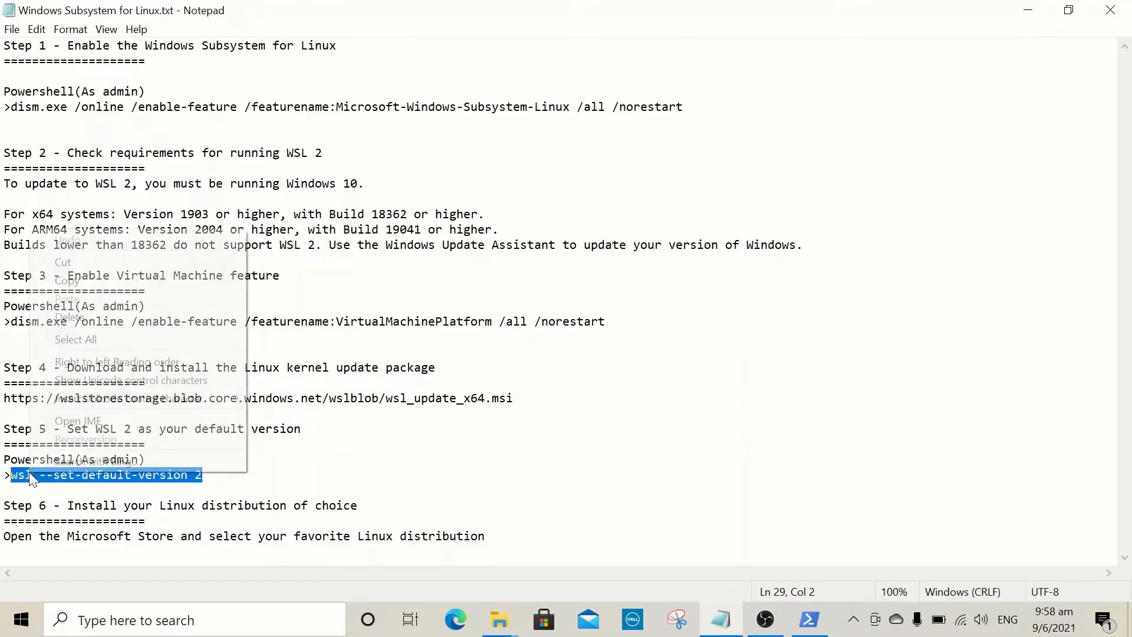
click(119, 279)
click(814, 630)
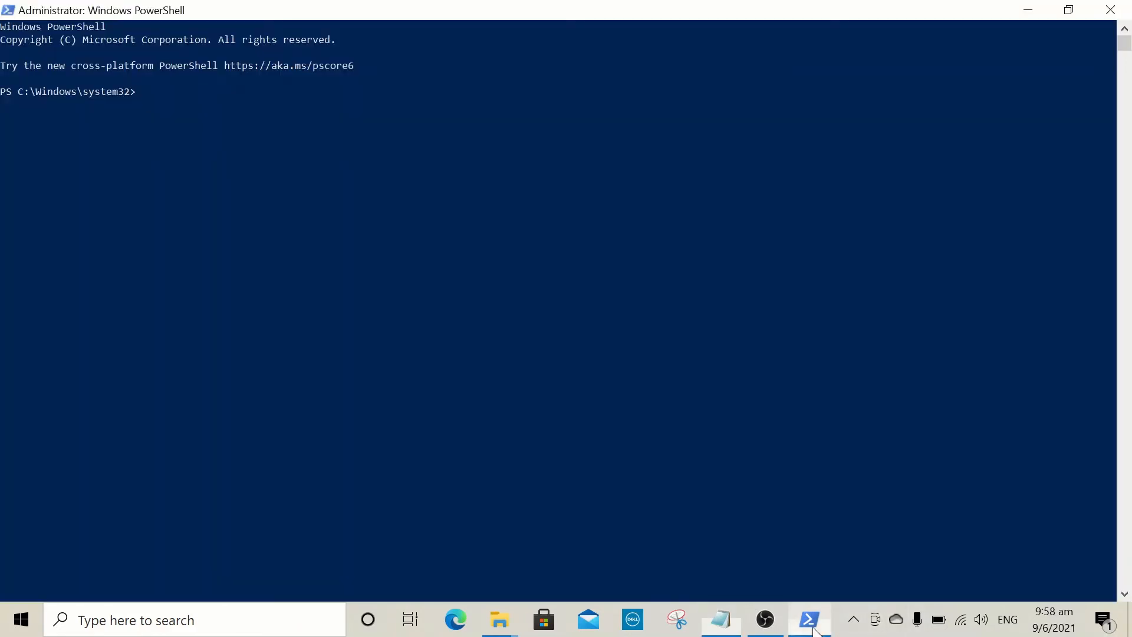
right_click(649, 342)
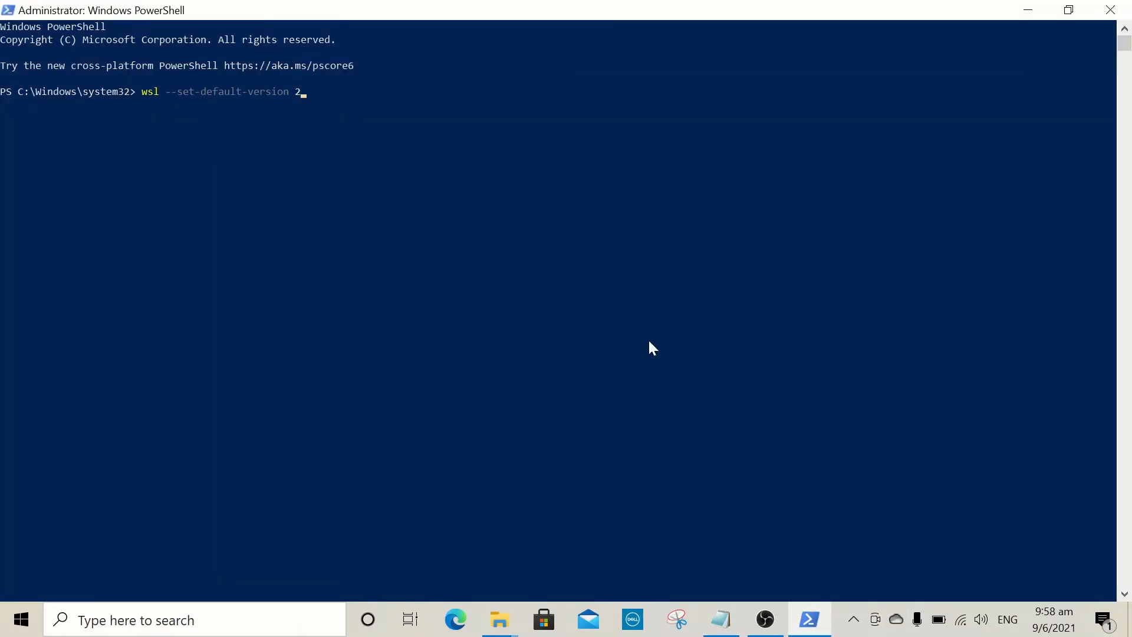
key(Return)
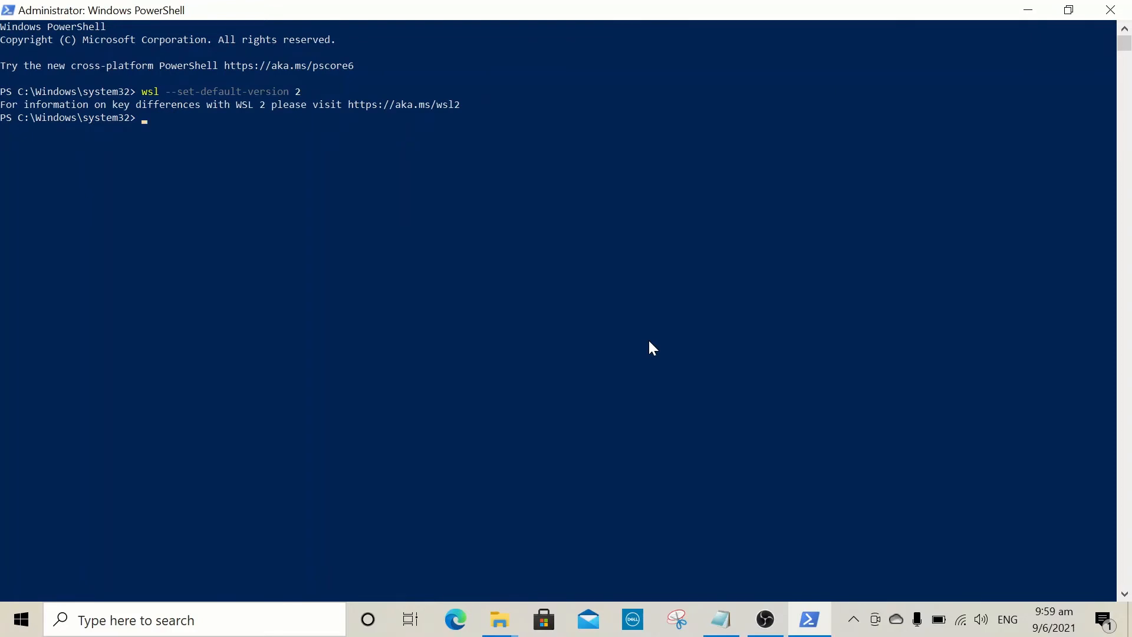
Open the Microsoft Store, search for UBUNTU and install Ubuntu 20.04 LTS
key(super)
text(mic)
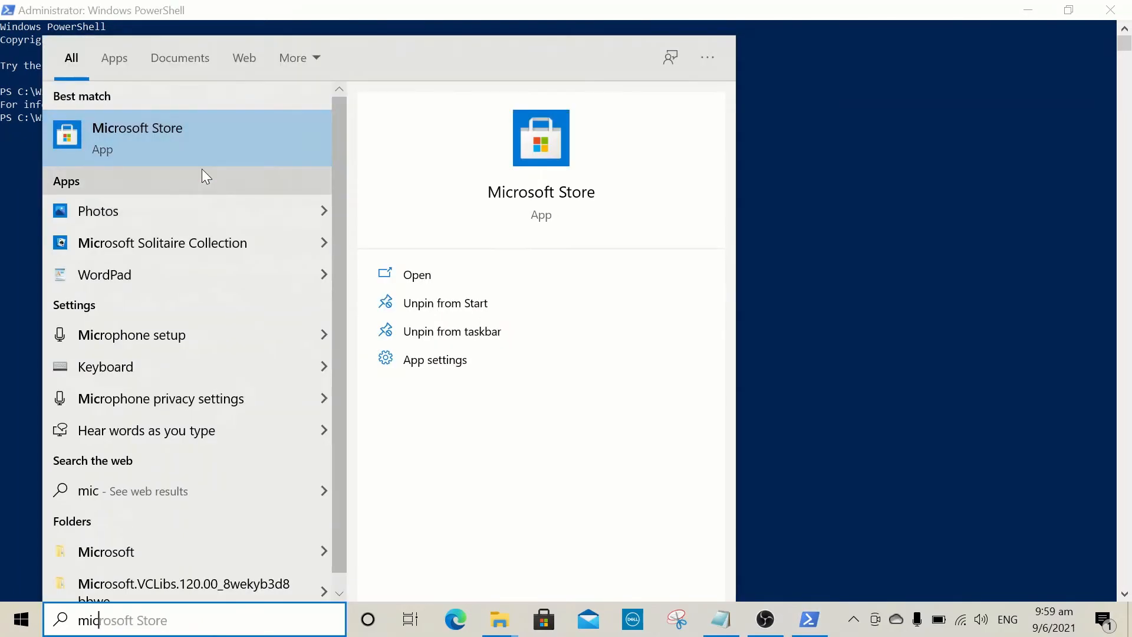
click(225, 142)
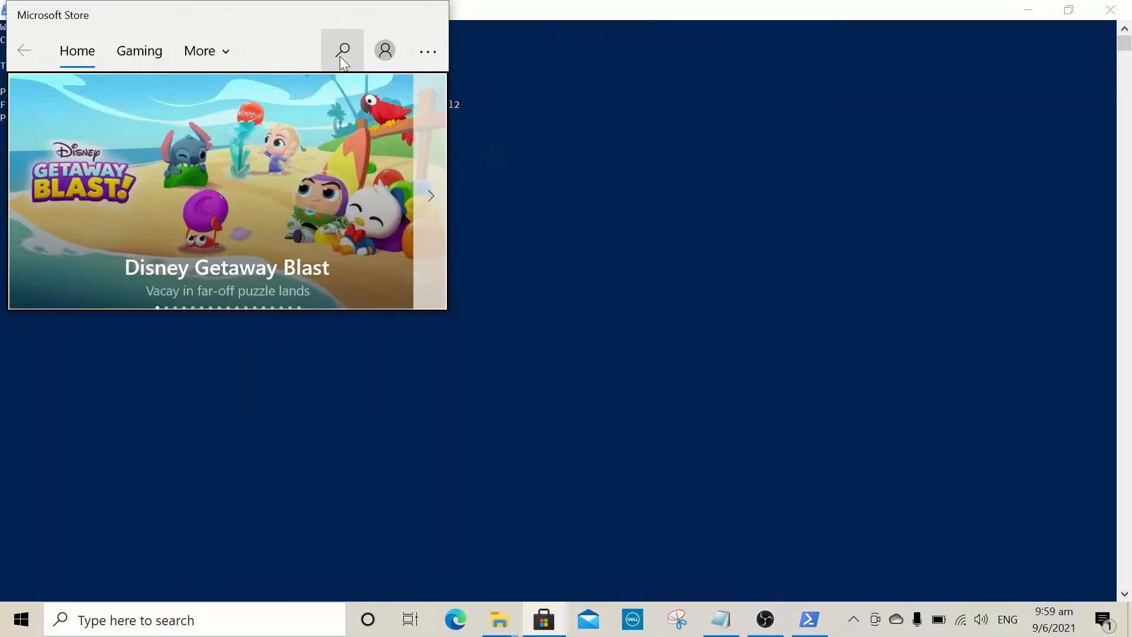
click(341, 52)
text(UBUNTU)
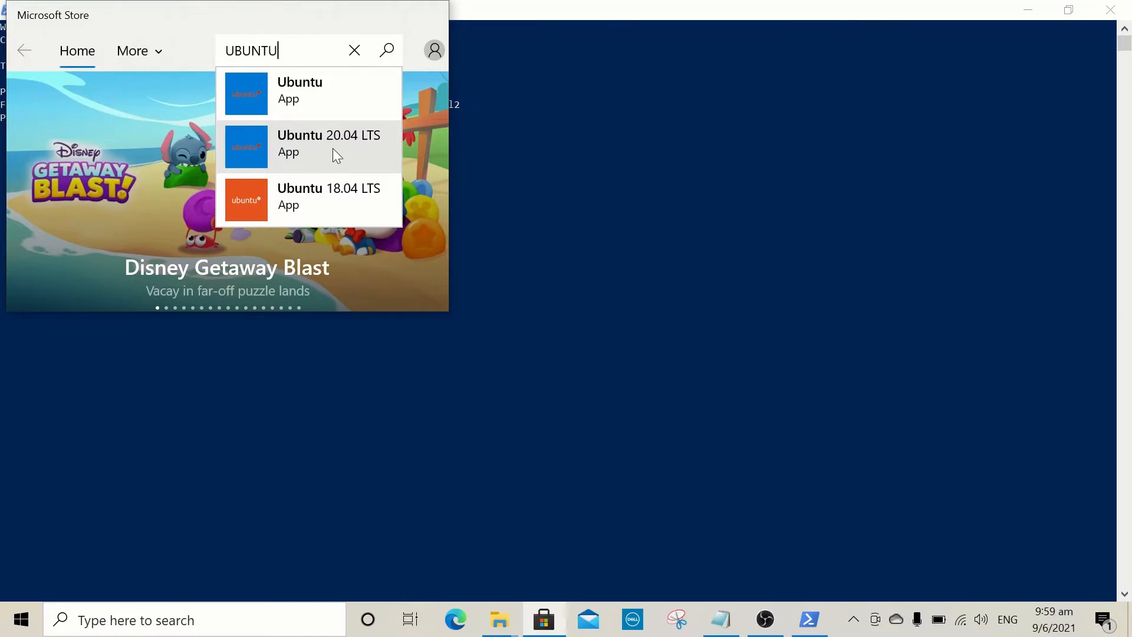
click(334, 149)
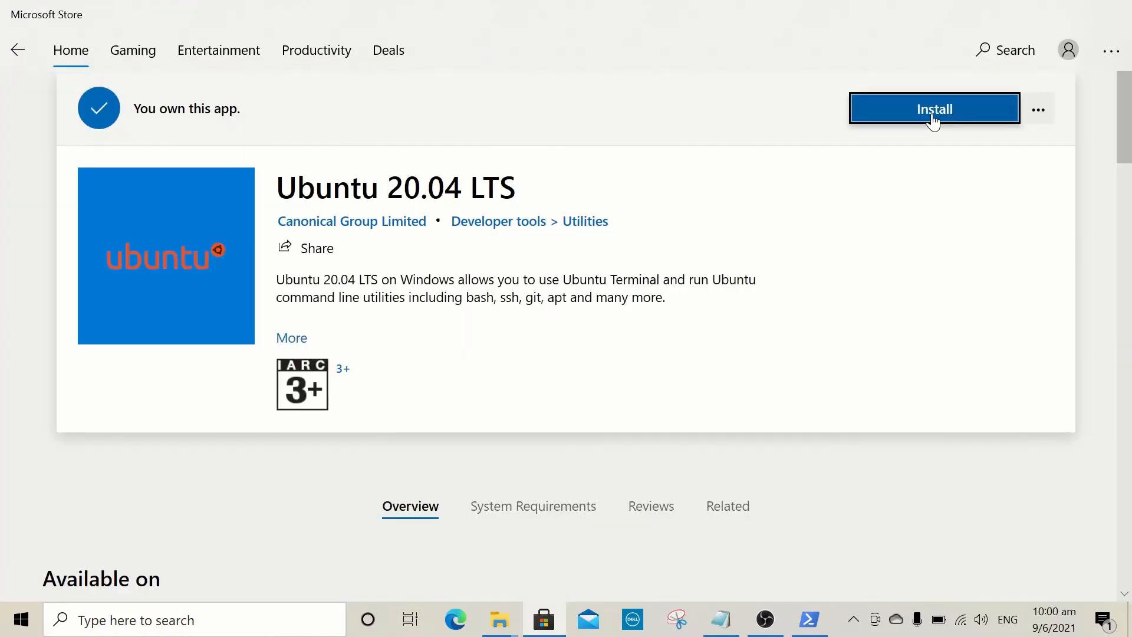
click(932, 115)
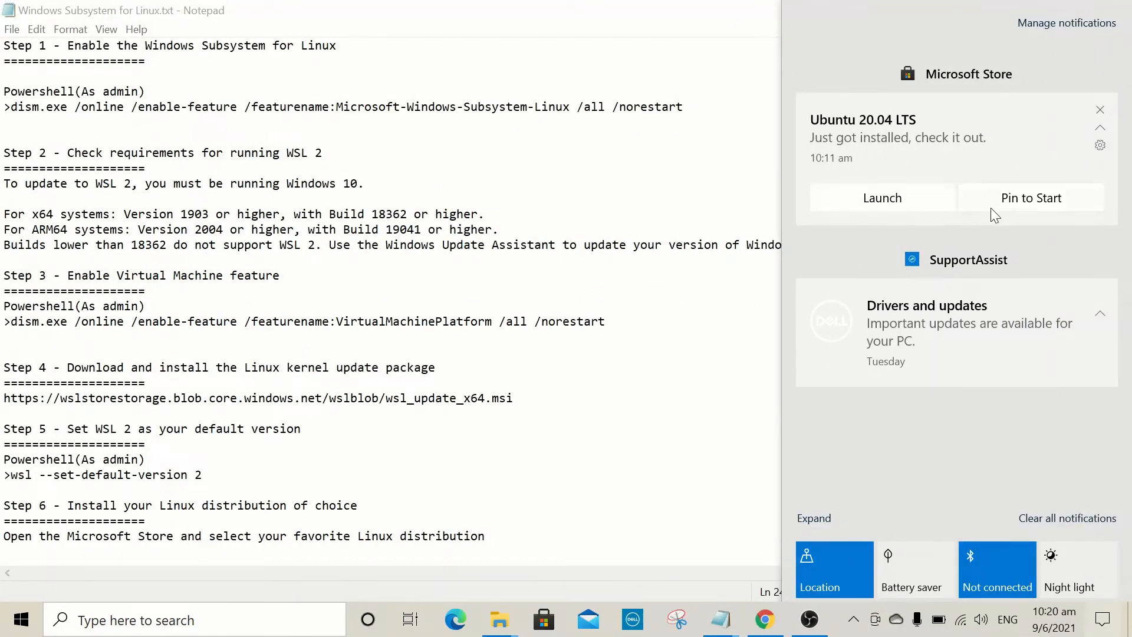
Launch Ubuntu 20.04 LTS and create the default UNIX user account with a new username and a confirmed password
click(918, 200)
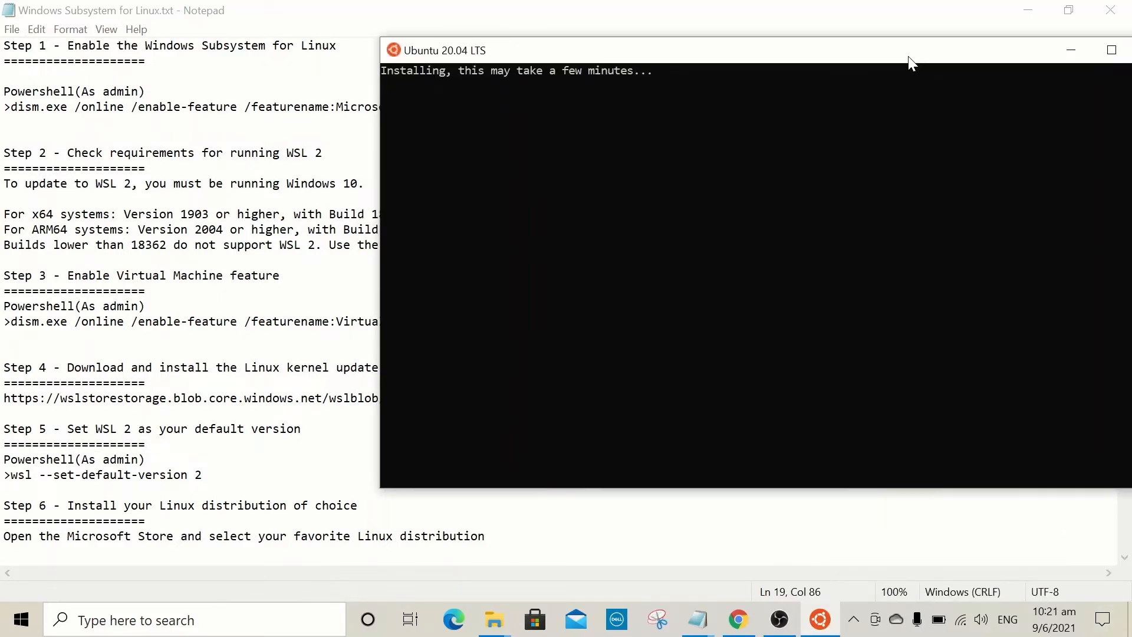
drag(909, 57, 859, 92)
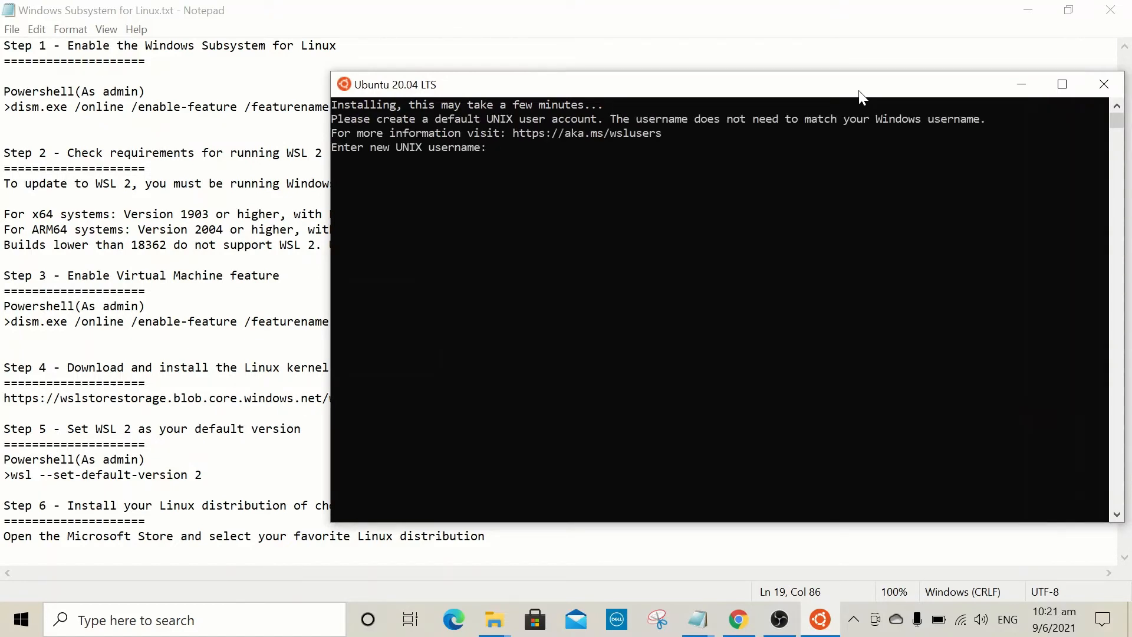
text(donsrinath)
key(Return)
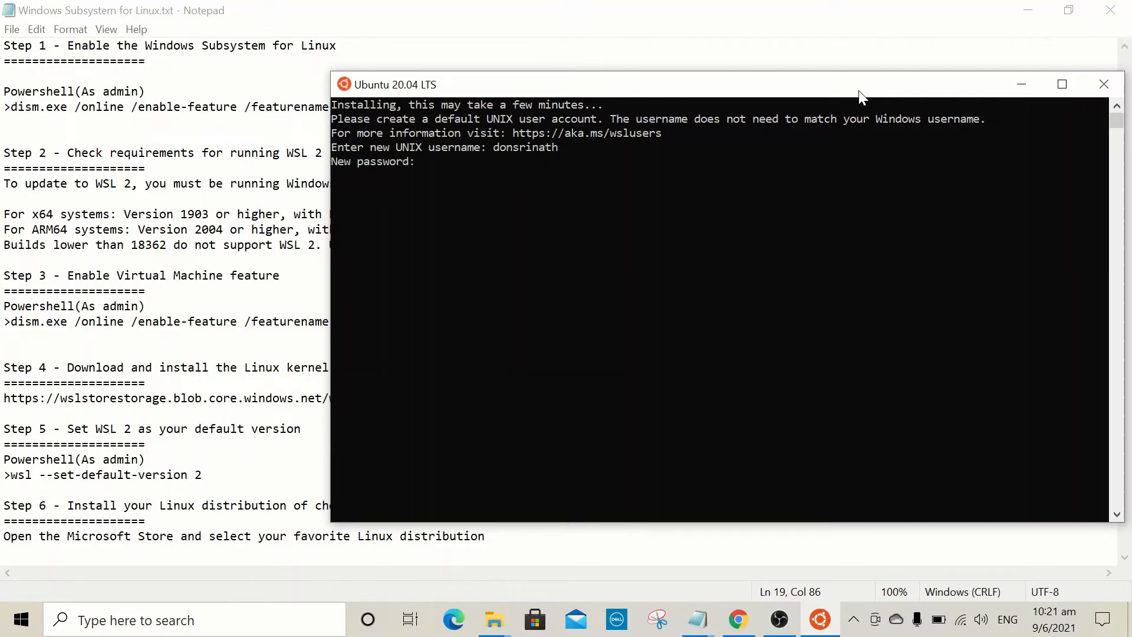
key(Return)
key(Return)
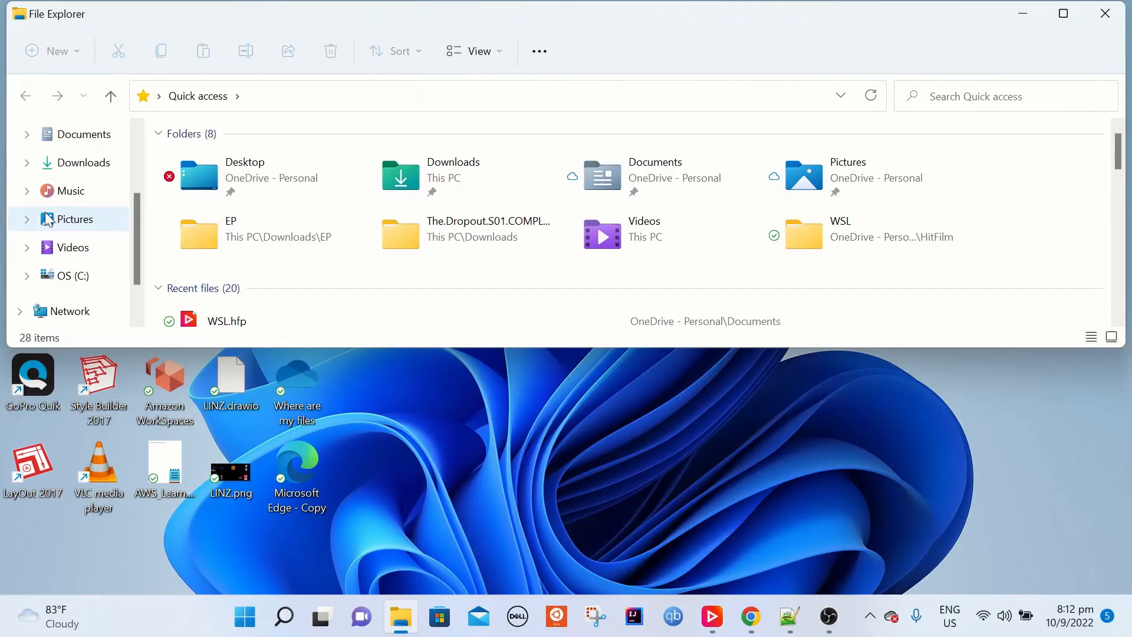
Browse the Ubuntu-20.04 Linux files in a maximized File Explorer to the user's folder inside home and open its accounts folder
scroll(71, 251, up, 1)
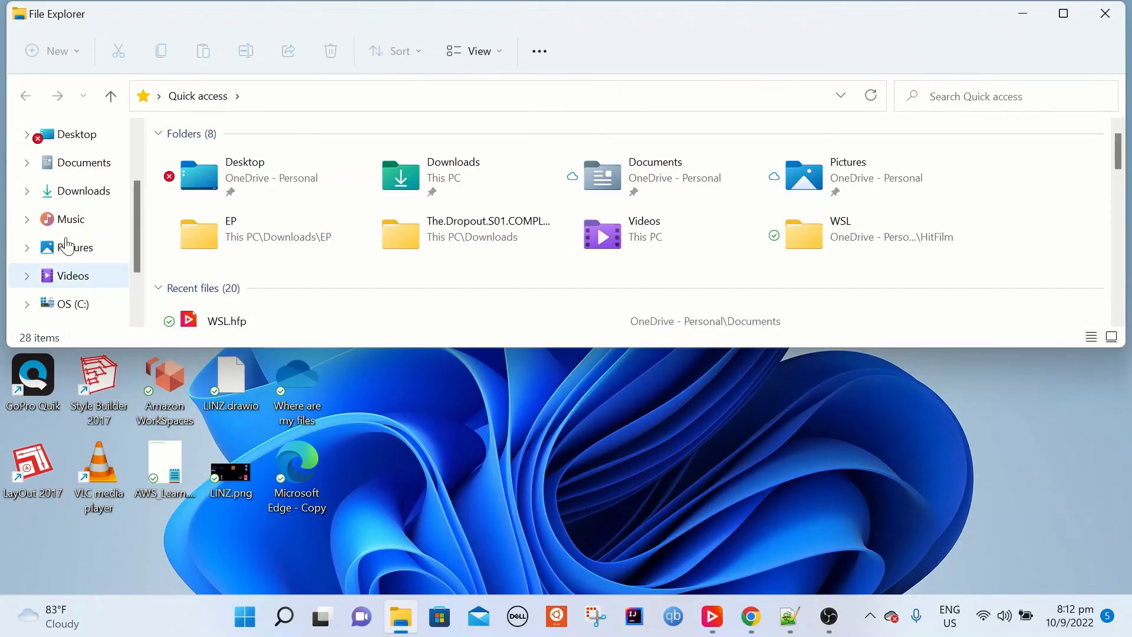
scroll(71, 250, down, 3)
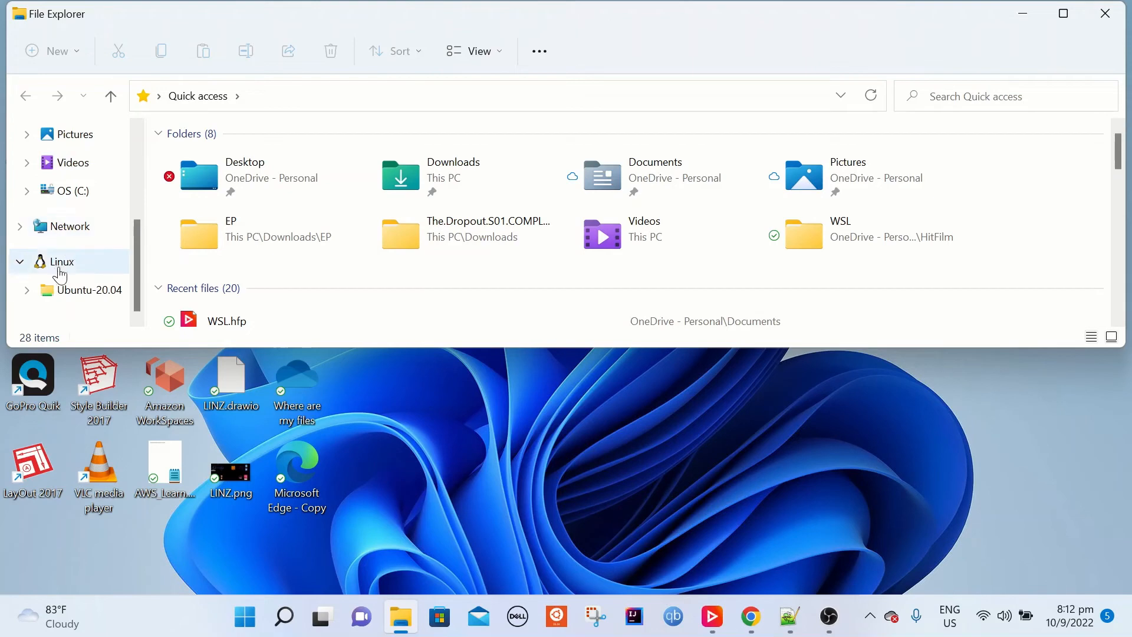
click(73, 303)
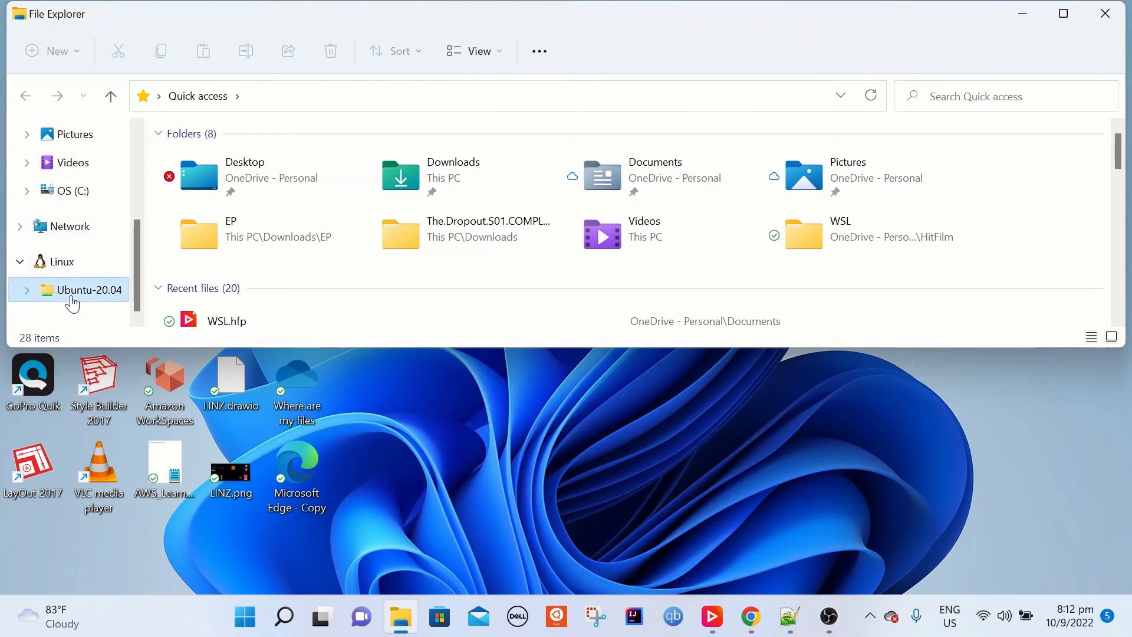
click(1068, 14)
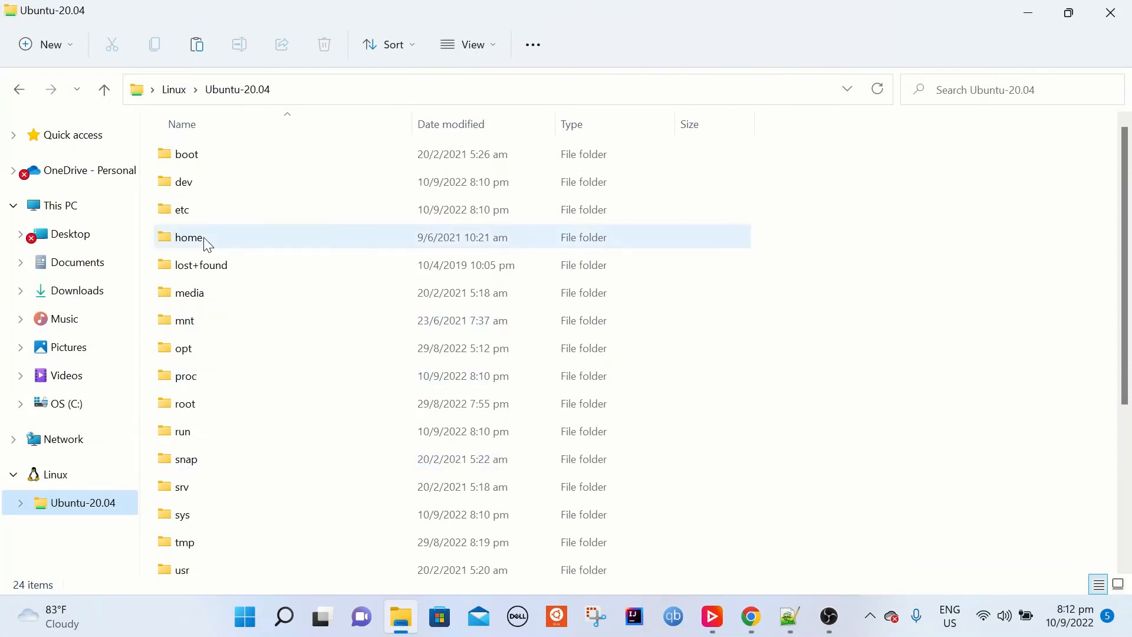
double_click(188, 237)
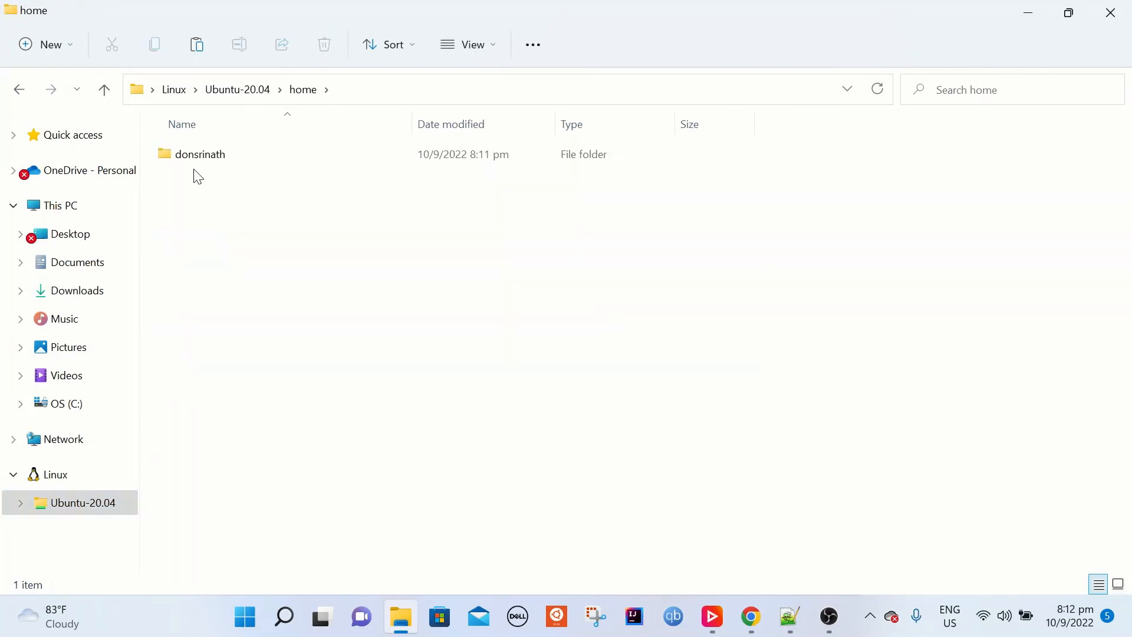
double_click(197, 158)
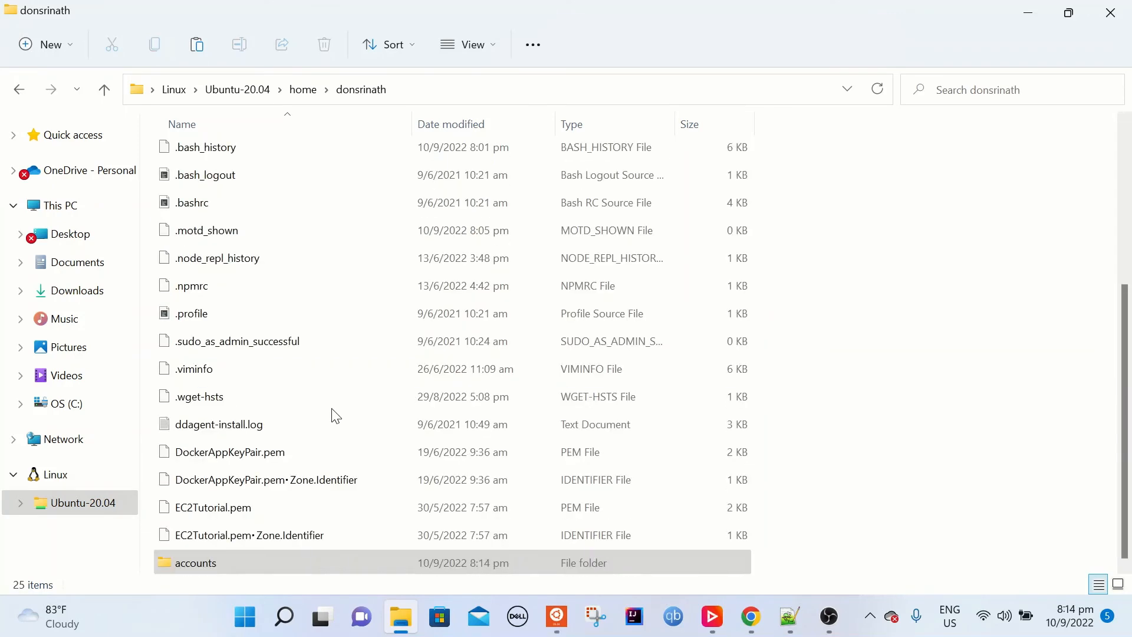
double_click(215, 563)
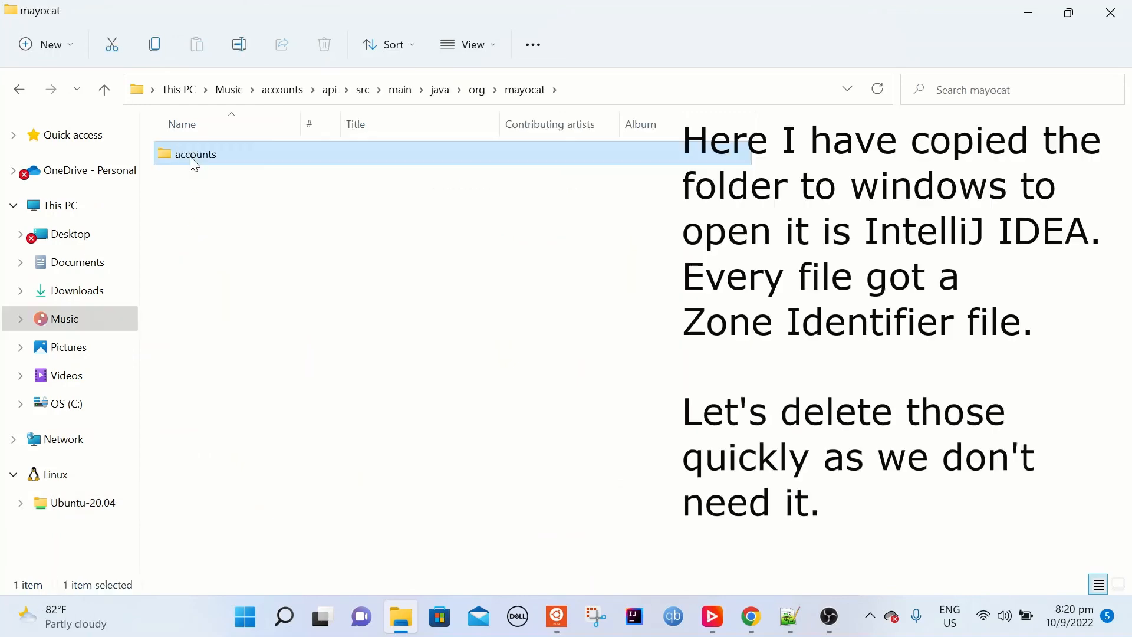
Open the accounts folder inside mayocat in the Windows copy and copy the command "DEL /S /Q *.Identifier" from the Super User answer
double_click(193, 156)
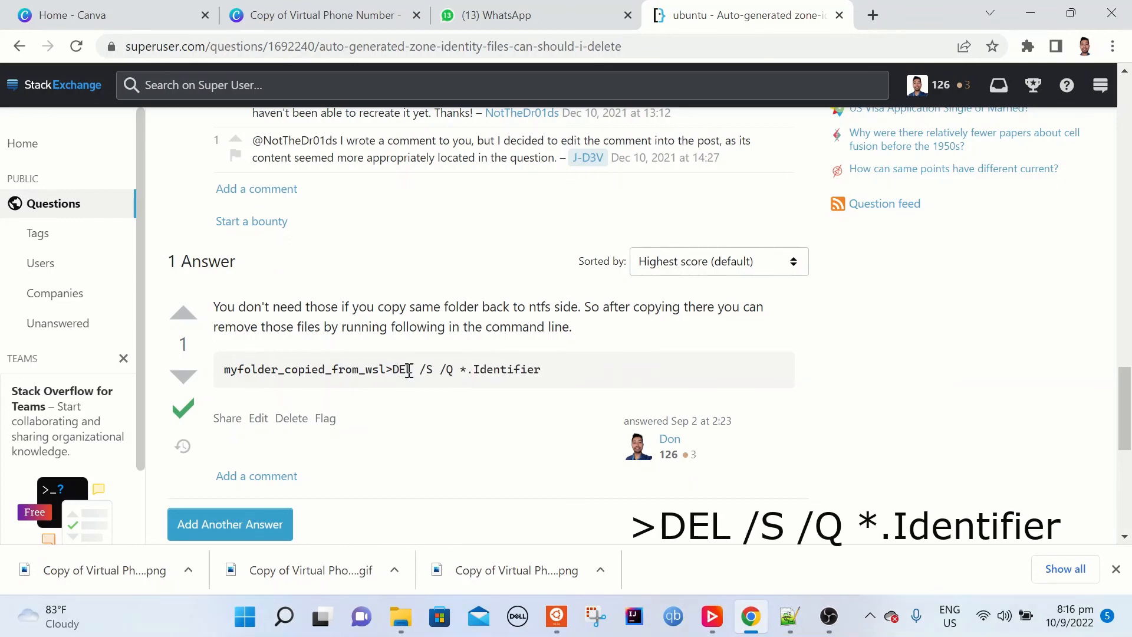
drag(393, 369, 543, 370)
right_click(514, 372)
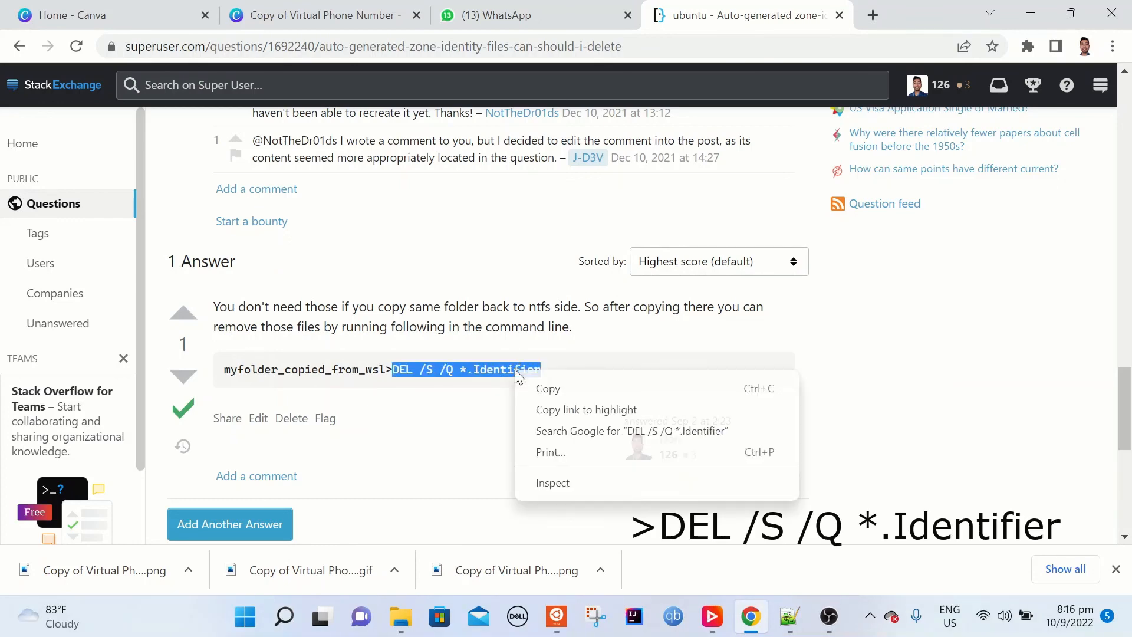
click(548, 388)
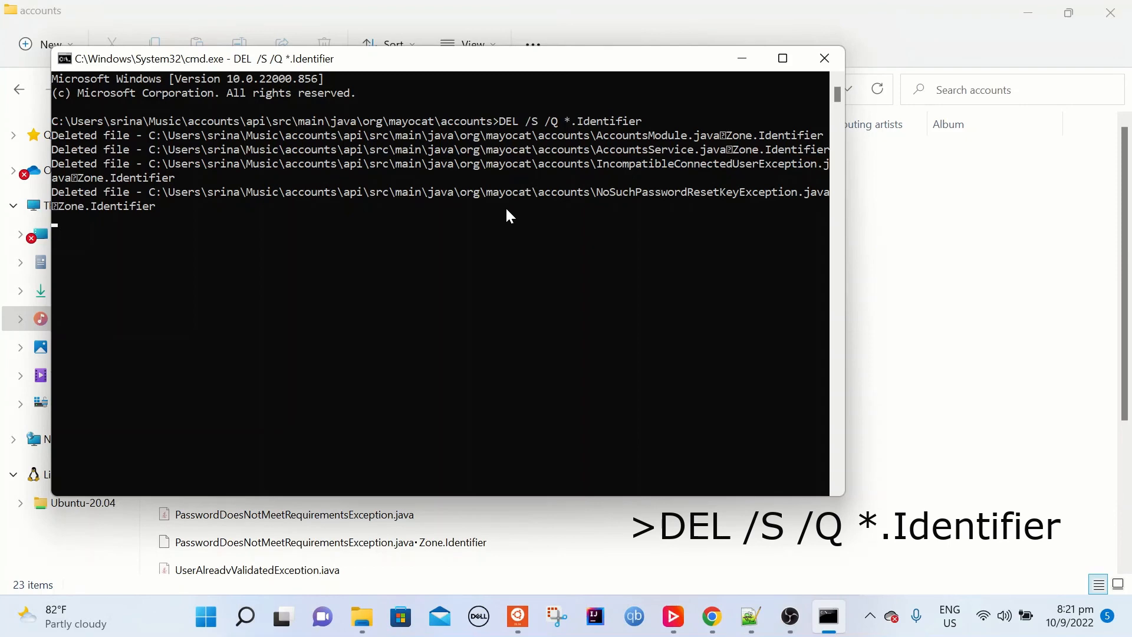